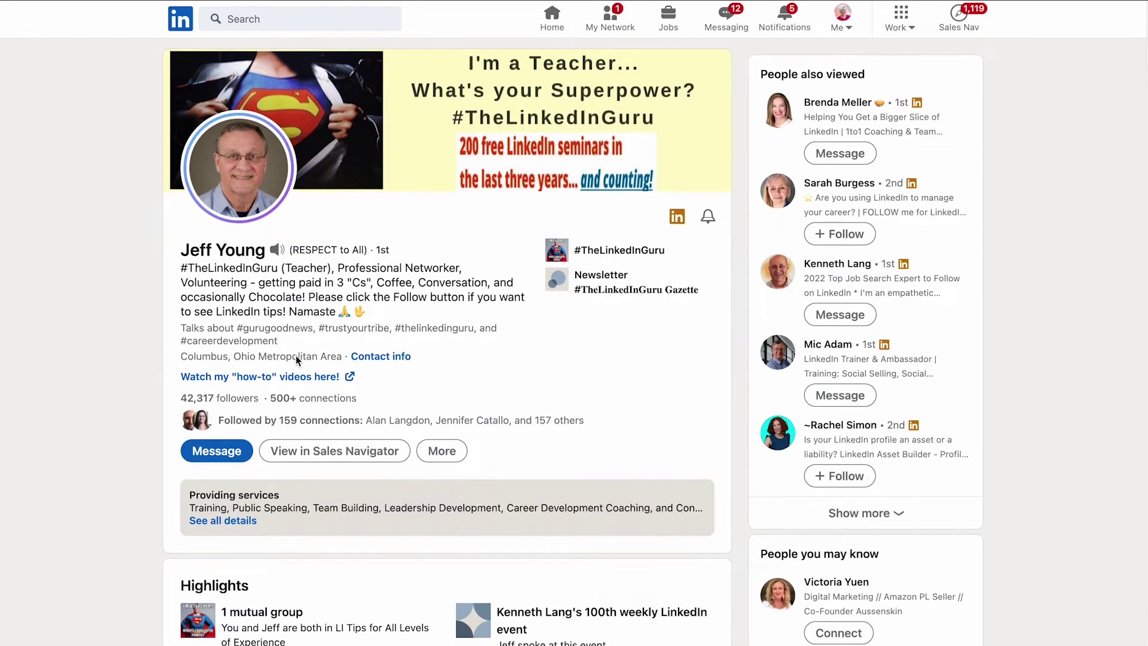
Step: Run an empty search limited to People (about 828,000,000 results) and open All filters
{"action": "scroll", "coordinate": [295, 357], "scroll_direction": "down", "scroll_amount": 1}
{"action": "scroll", "coordinate": [296, 365], "scroll_direction": "down", "scroll_amount": 2}
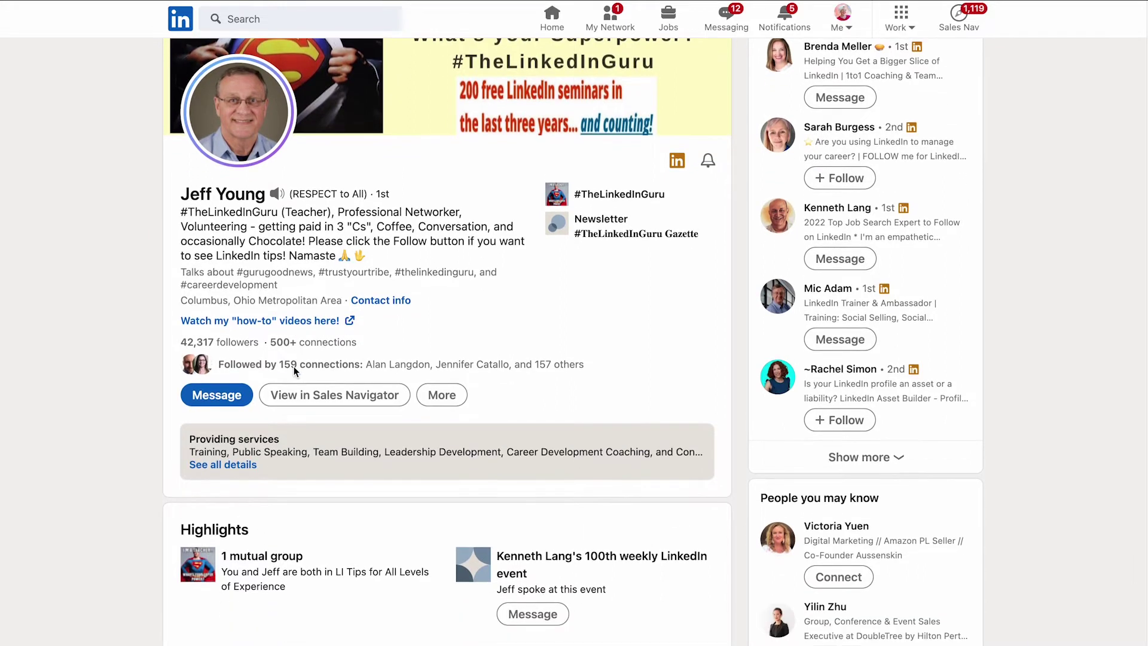
{"action": "scroll", "coordinate": [294, 368], "scroll_direction": "down", "scroll_amount": 6}
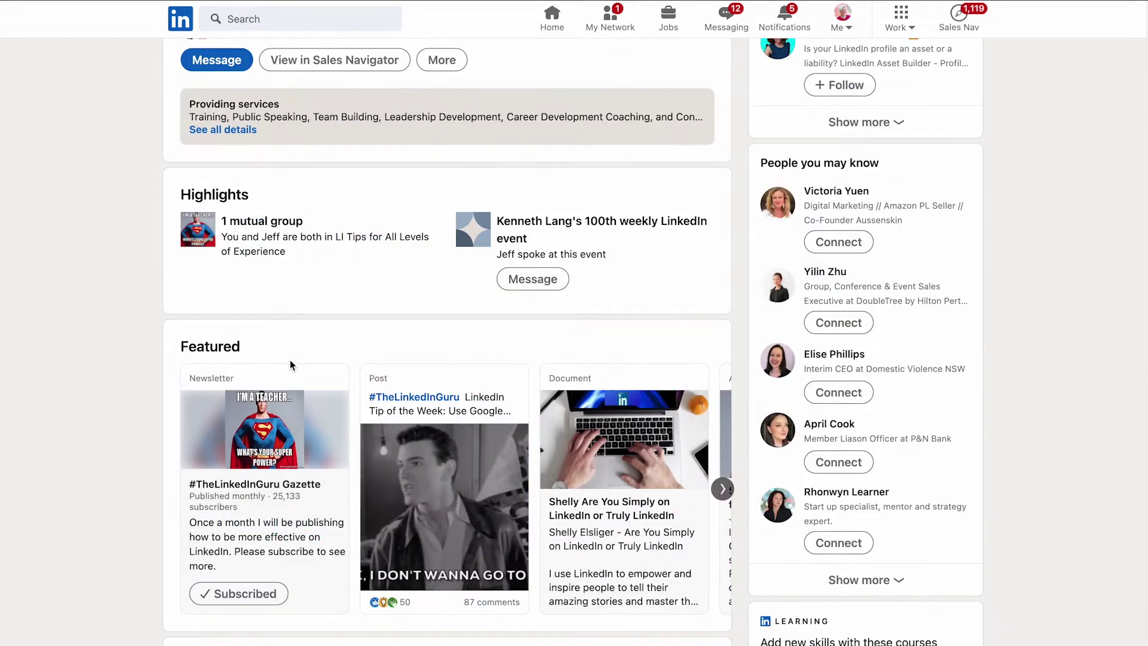
{"action": "scroll", "coordinate": [291, 359], "scroll_direction": "down", "scroll_amount": 2}
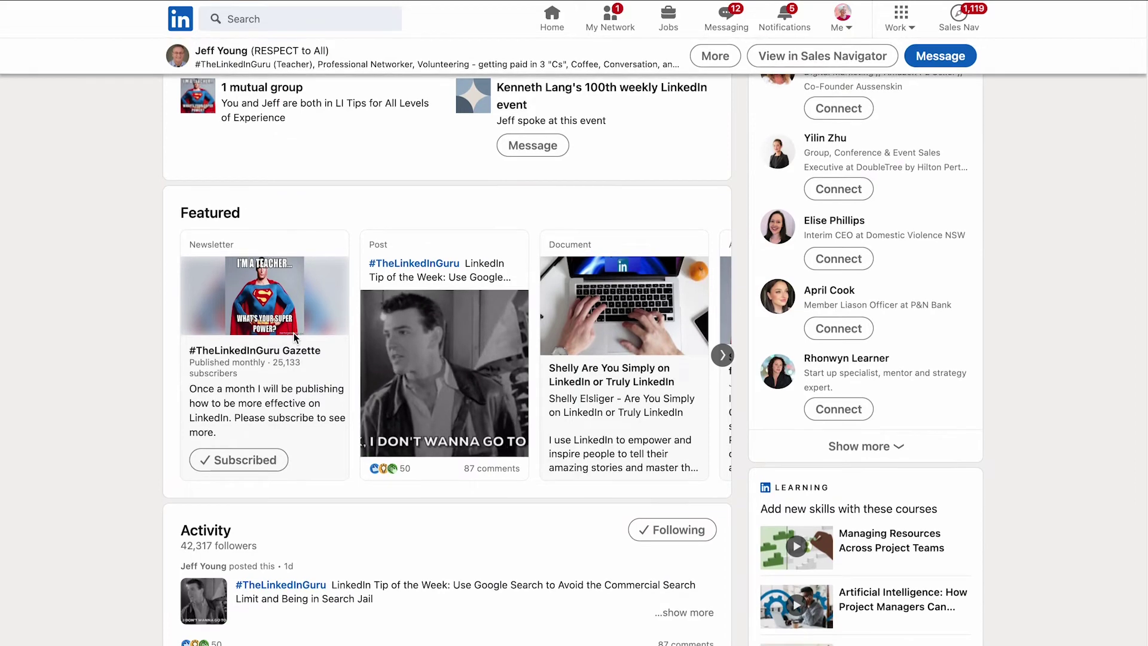
{"action": "scroll", "coordinate": [293, 333], "scroll_direction": "down", "scroll_amount": 10}
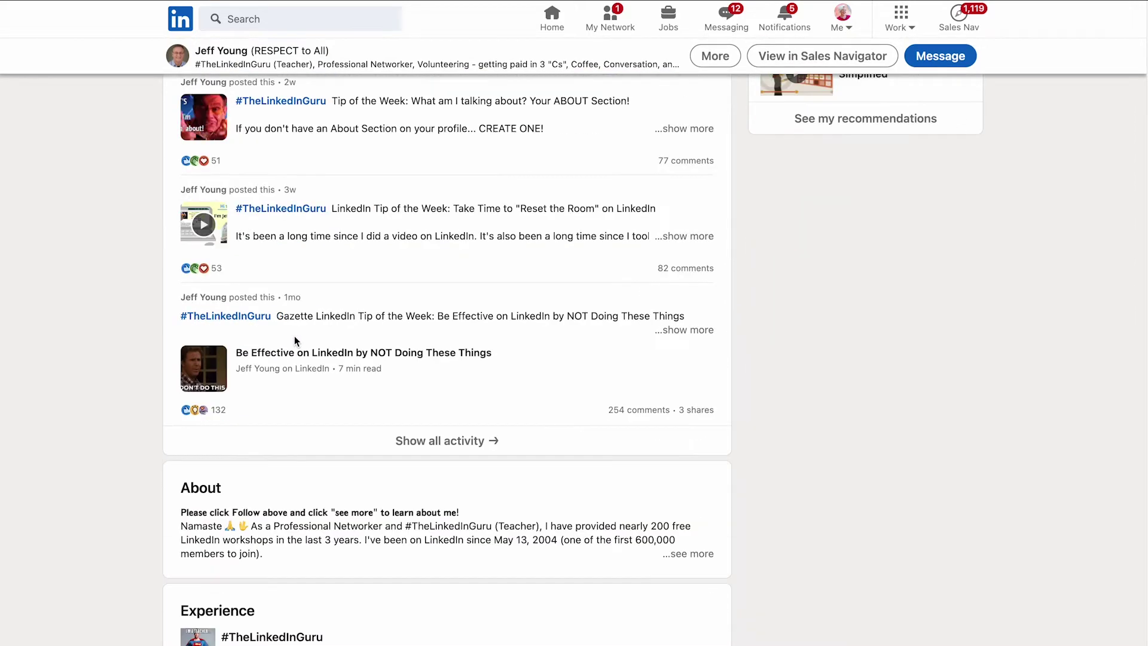
{"action": "scroll", "coordinate": [295, 341], "scroll_direction": "down", "scroll_amount": 3}
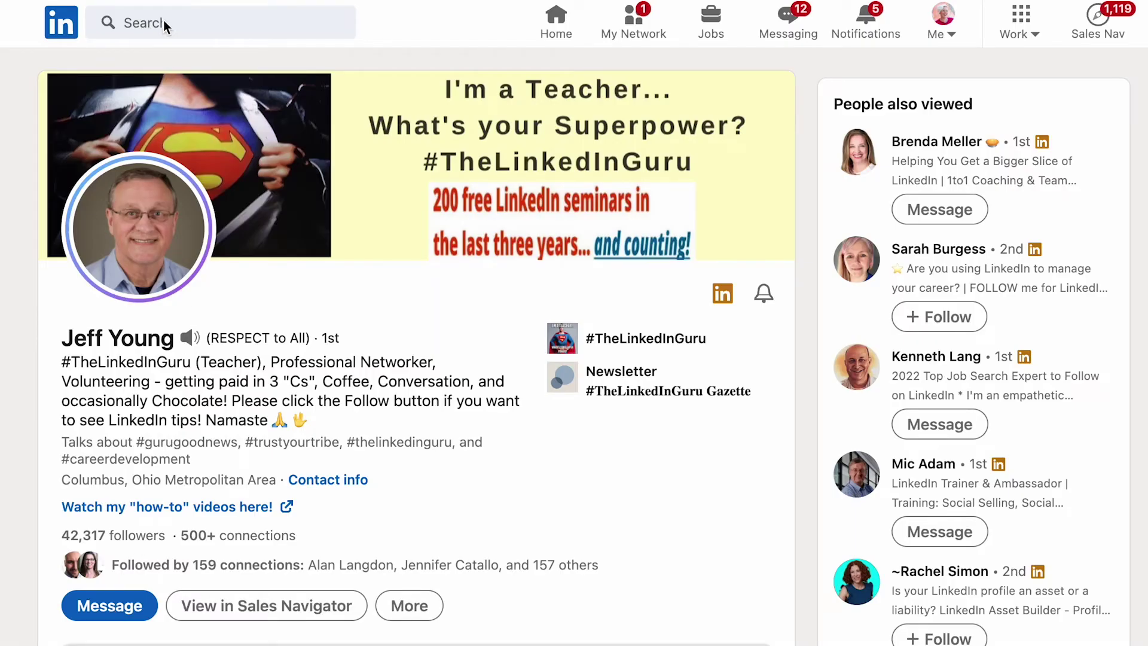
{"action": "left_click", "coordinate": [153, 23]}
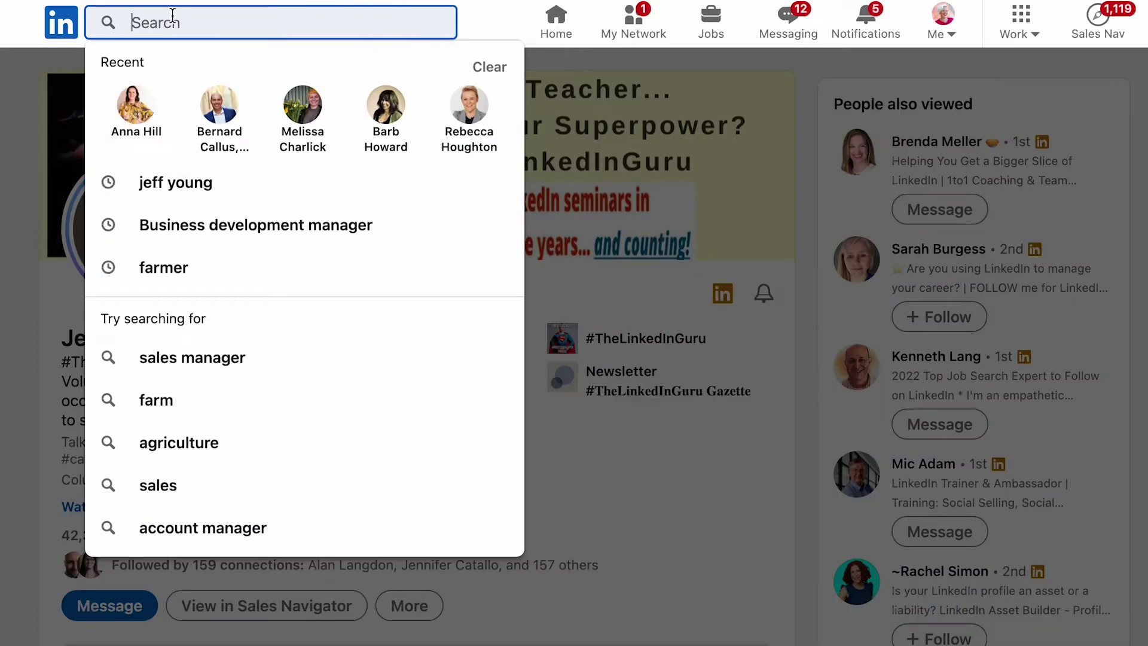
{"action": "key", "text": "Return"}
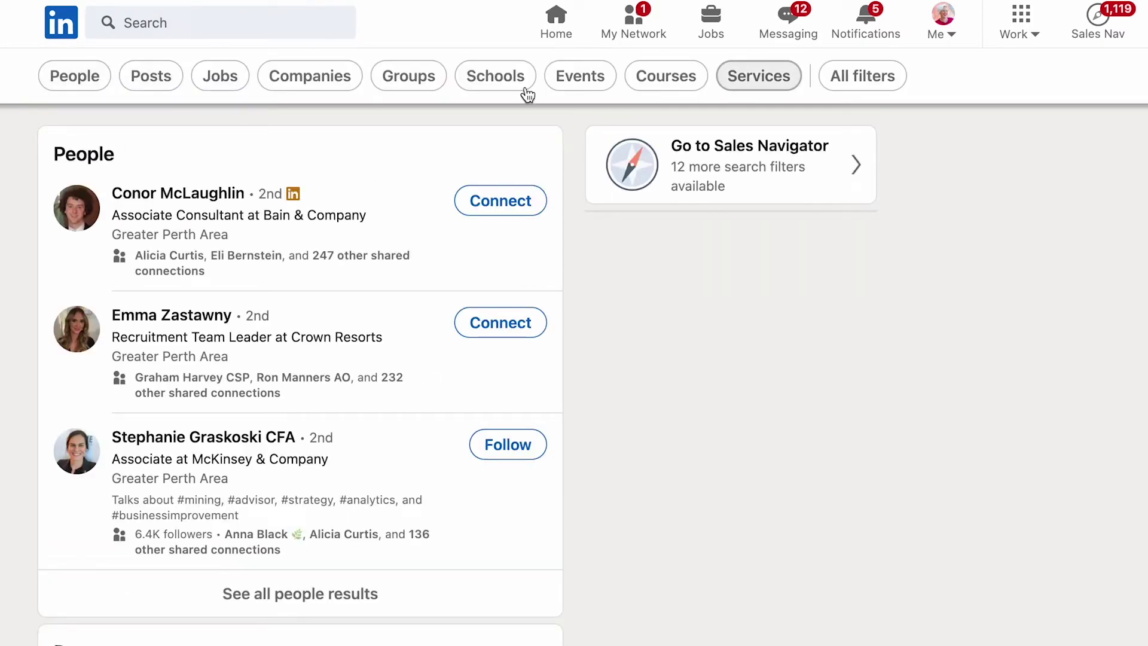
{"action": "left_click", "coordinate": [70, 84]}
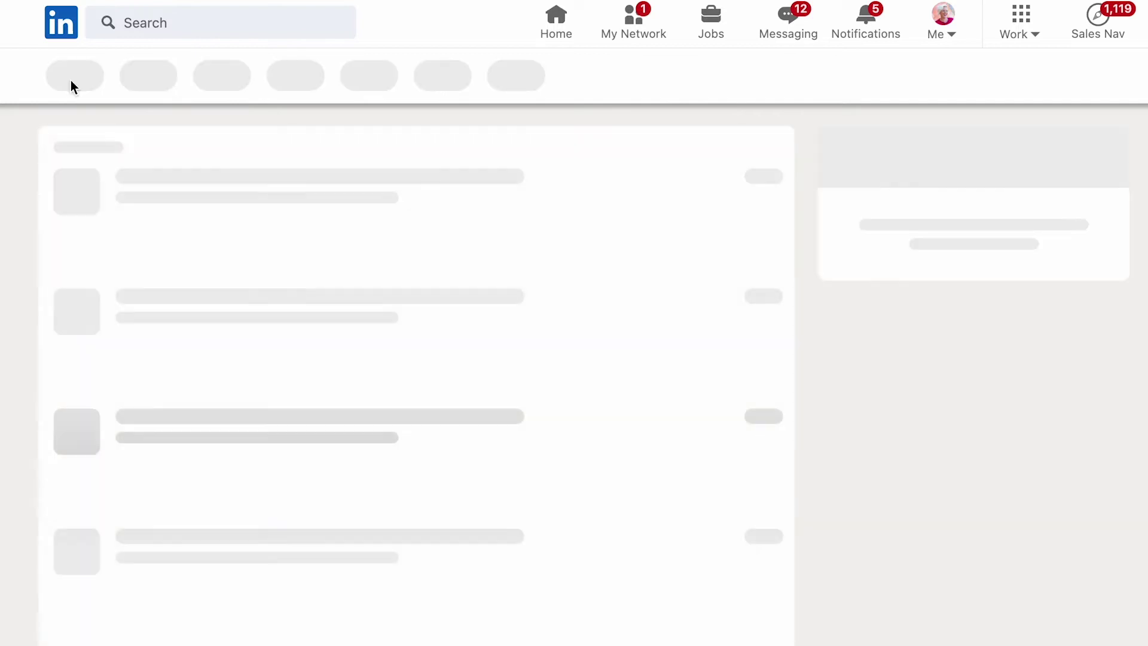
{"action": "left_click", "coordinate": [645, 76]}
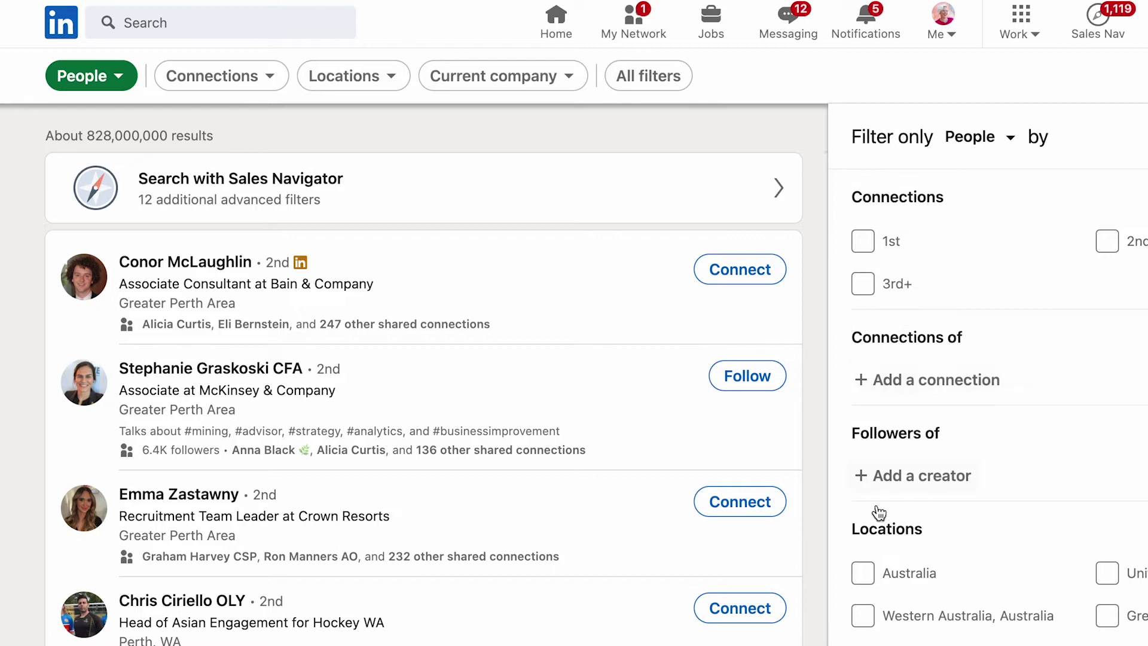
Step: Add the 1st-degree #TheLinkedInGuru creator under Followers of, narrowing results to about 29,000
{"action": "left_click", "coordinate": [888, 477]}
{"action": "type", "text": "Jeff young"}
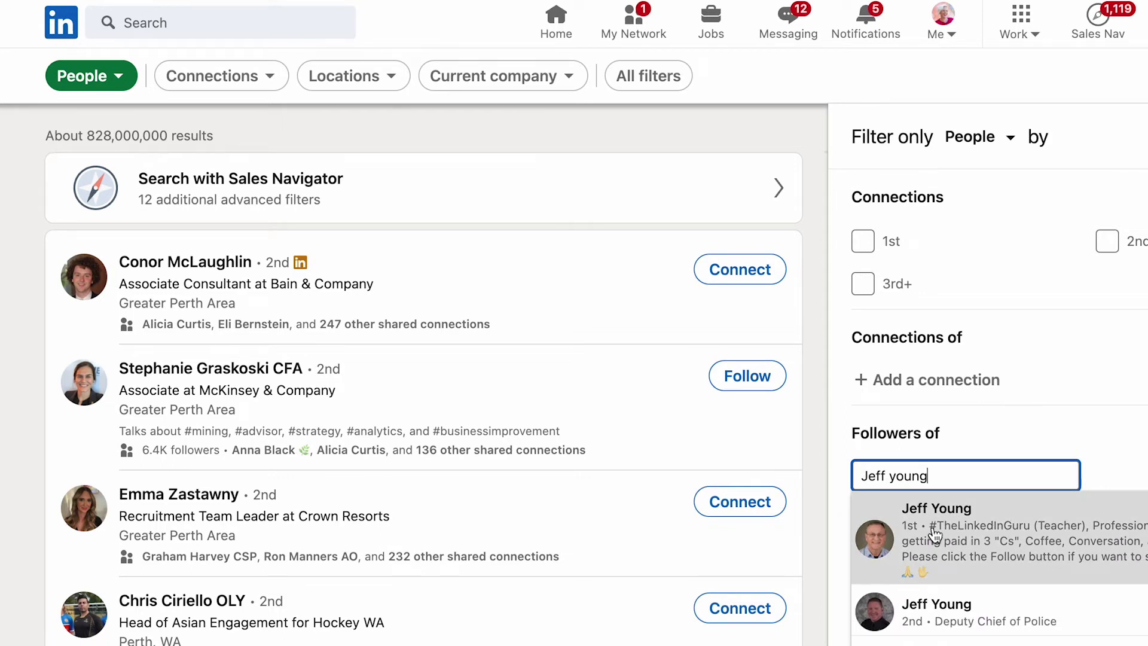
{"action": "left_click", "coordinate": [935, 534]}
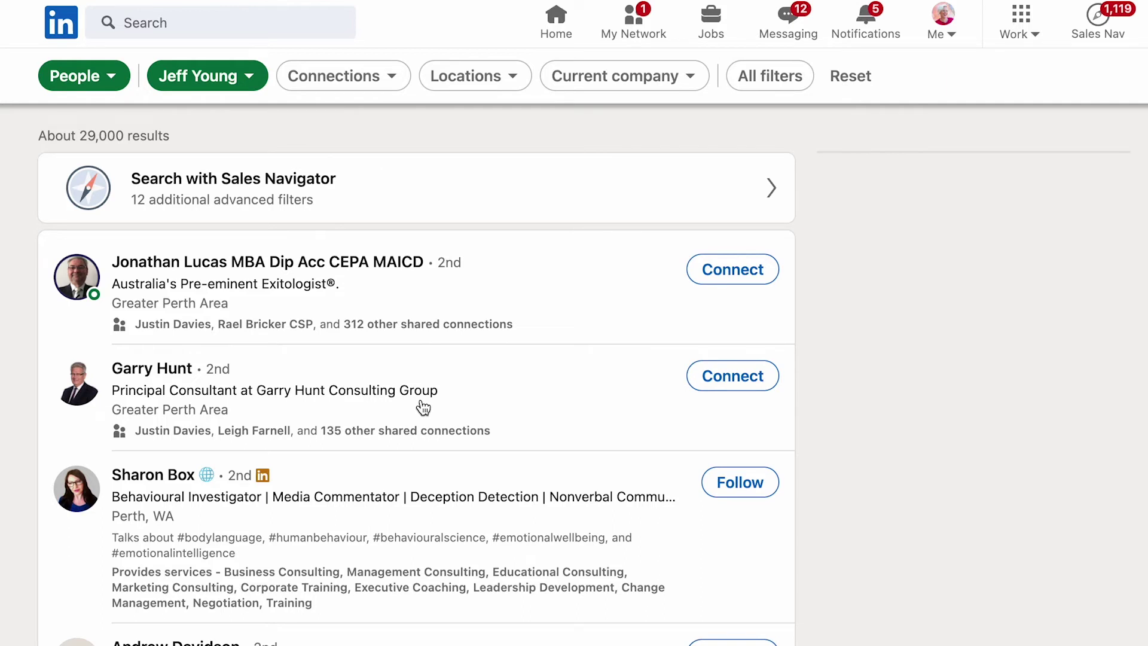
{"action": "scroll", "coordinate": [401, 174], "scroll_direction": "down", "scroll_amount": 1}
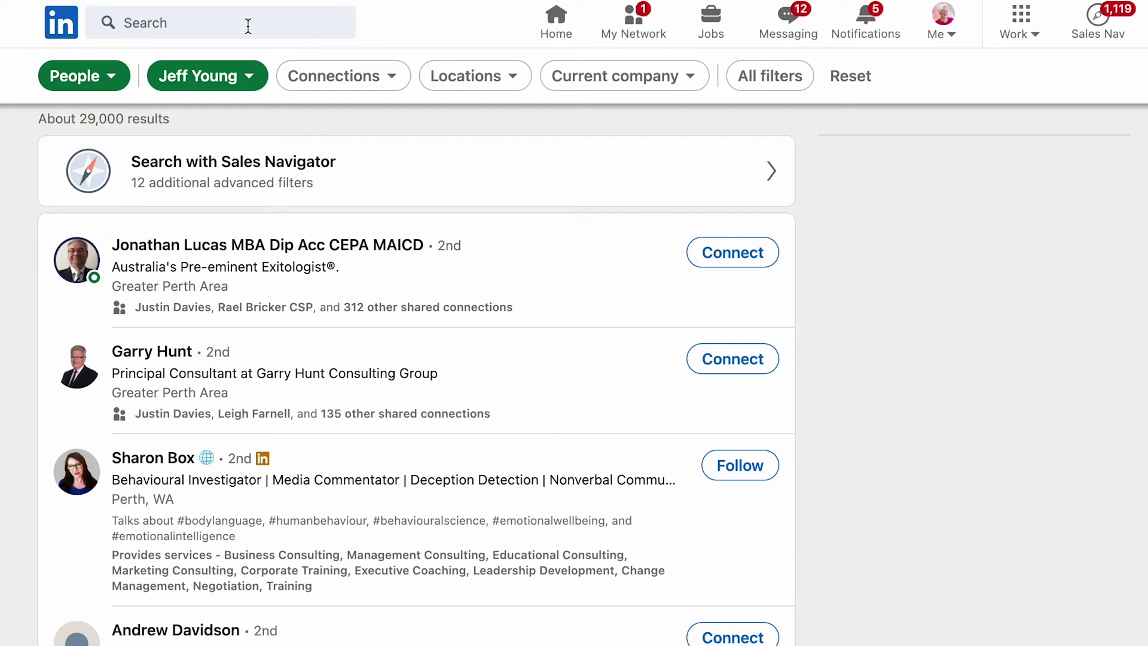
Step: Rerun the recent 'Business development manager' search as People results and open All filters
{"action": "left_click", "coordinate": [215, 26]}
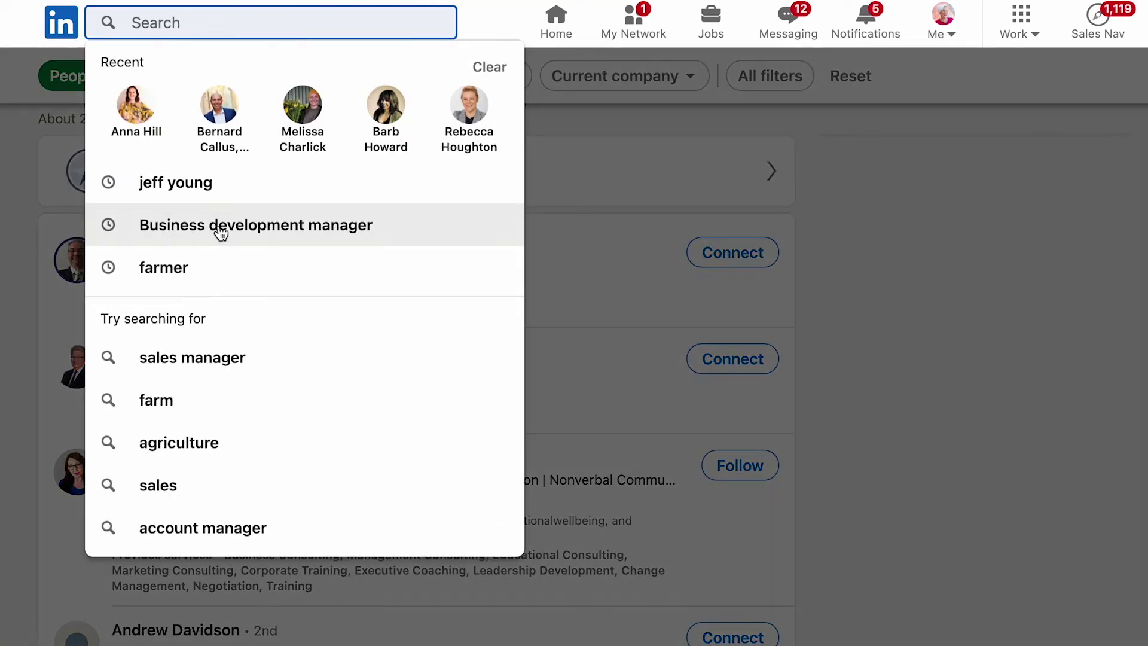
{"action": "left_click", "coordinate": [218, 227]}
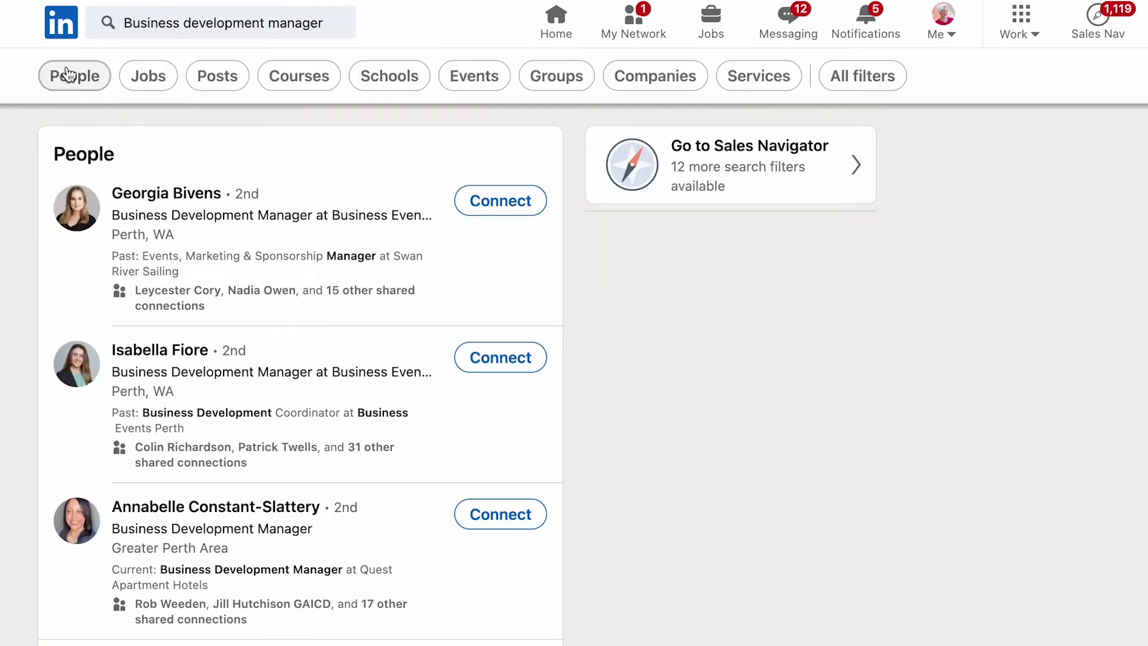
{"action": "left_click", "coordinate": [66, 69]}
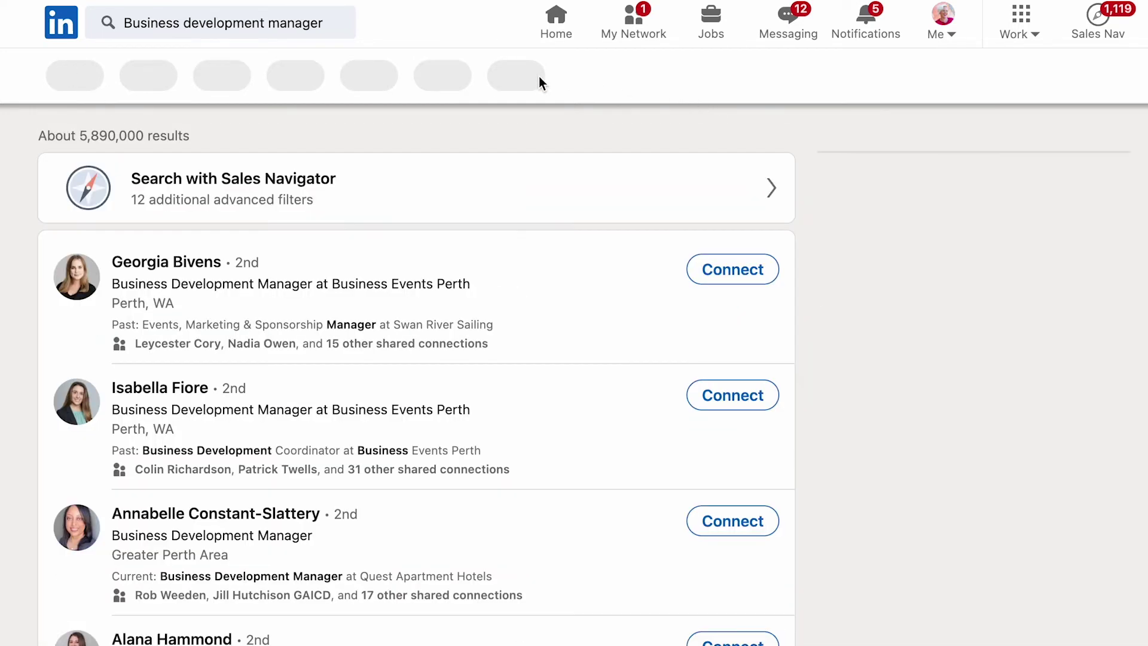
{"action": "left_click", "coordinate": [636, 77]}
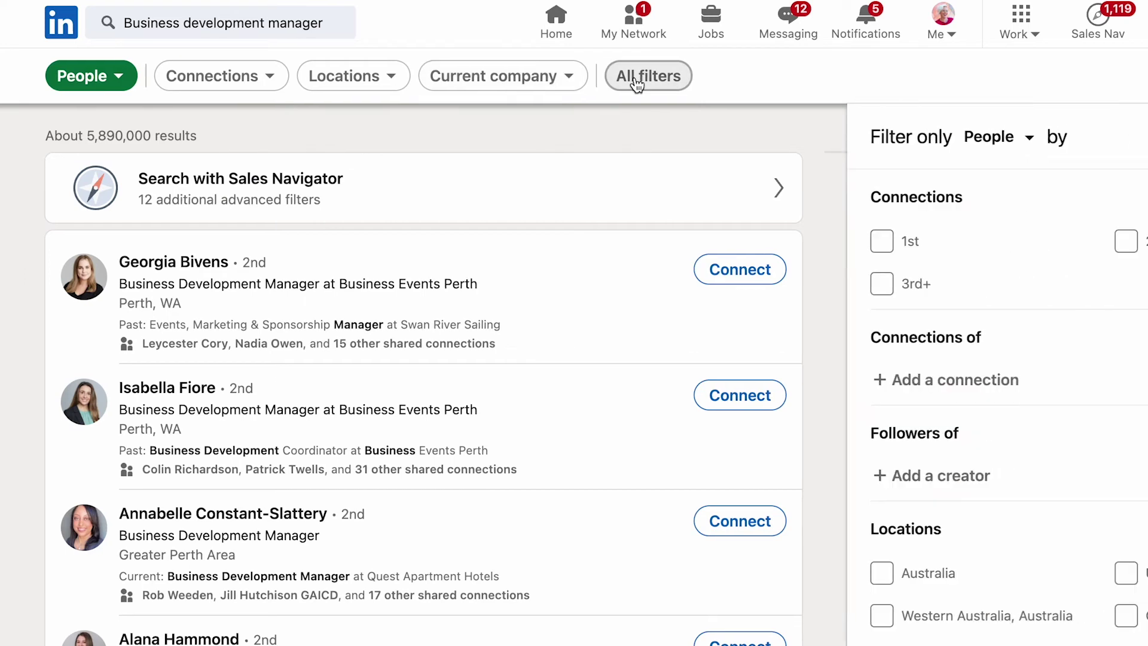
Step: Filter the results to Australia and to followers of the #TheLinkedInGuru creator
{"action": "left_click", "coordinate": [865, 573]}
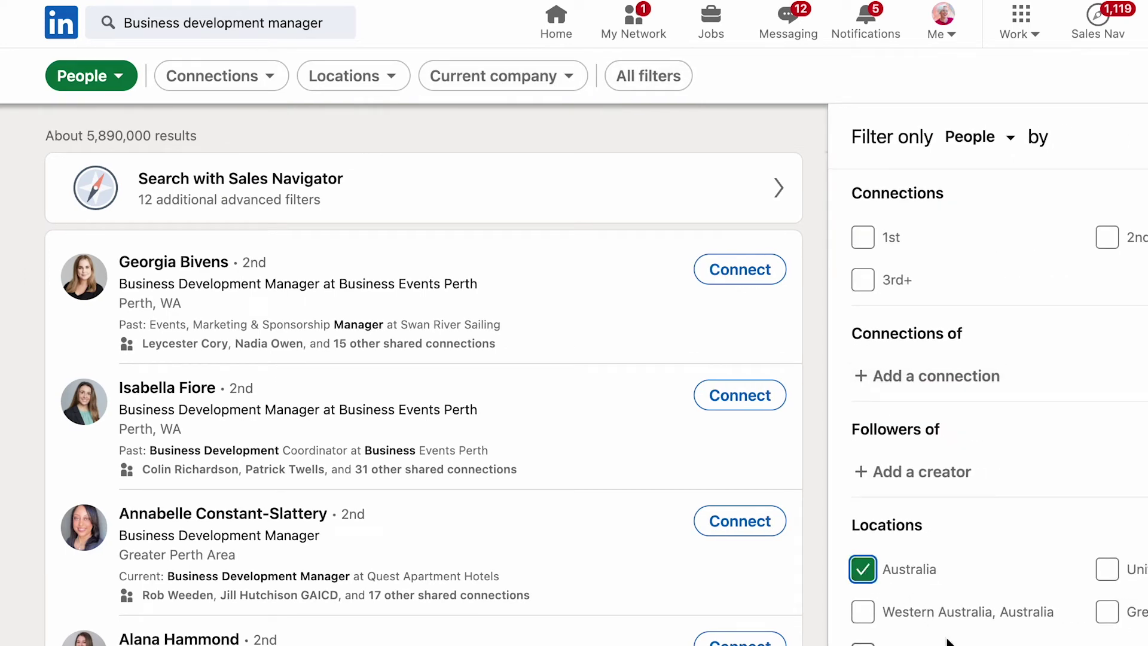
{"action": "left_click", "coordinate": [918, 479]}
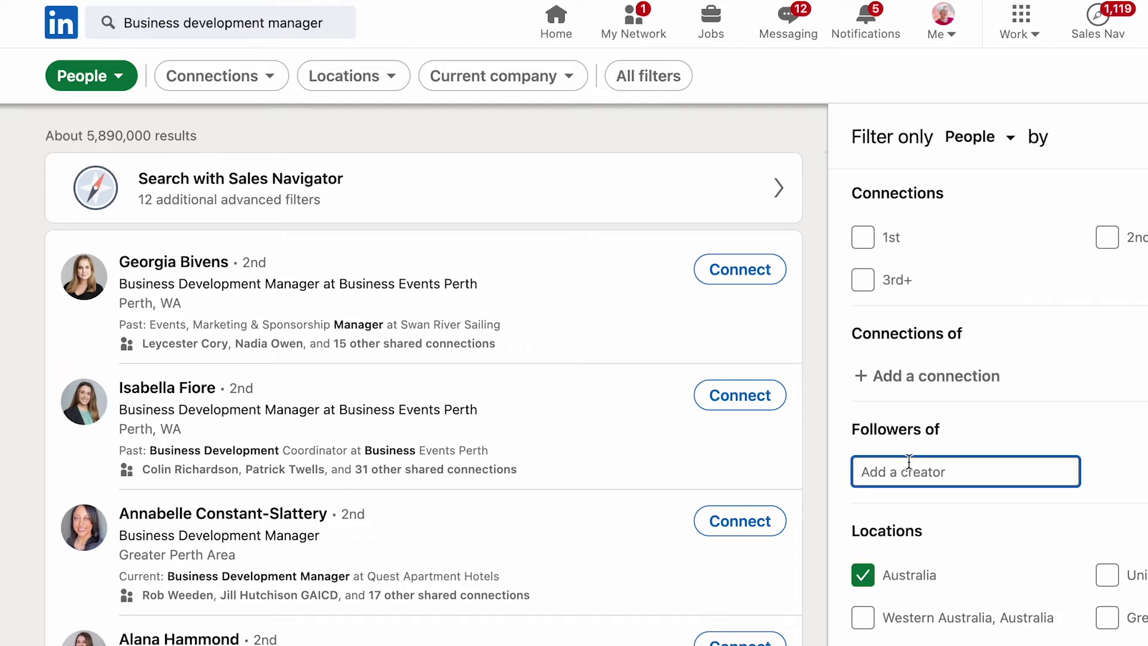
{"action": "type", "text": "Jeed"}
{"action": "key", "text": "BackSpace"}
{"action": "type", "text": "ff"}
{"action": "key", "text": "BackSpace"}
{"action": "key", "text": "BackSpace"}
{"action": "key", "text": "BackSpace"}
{"action": "key", "text": "BackSpace"}
{"action": "type", "text": "ff Young"}
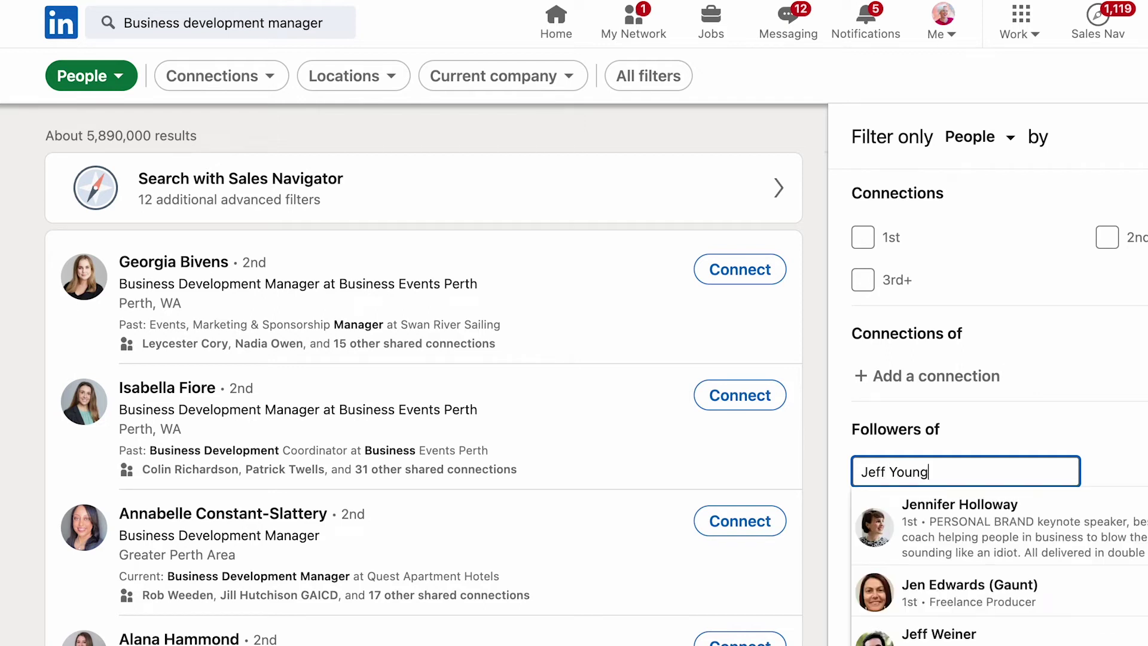
{"action": "left_click", "coordinate": [921, 508]}
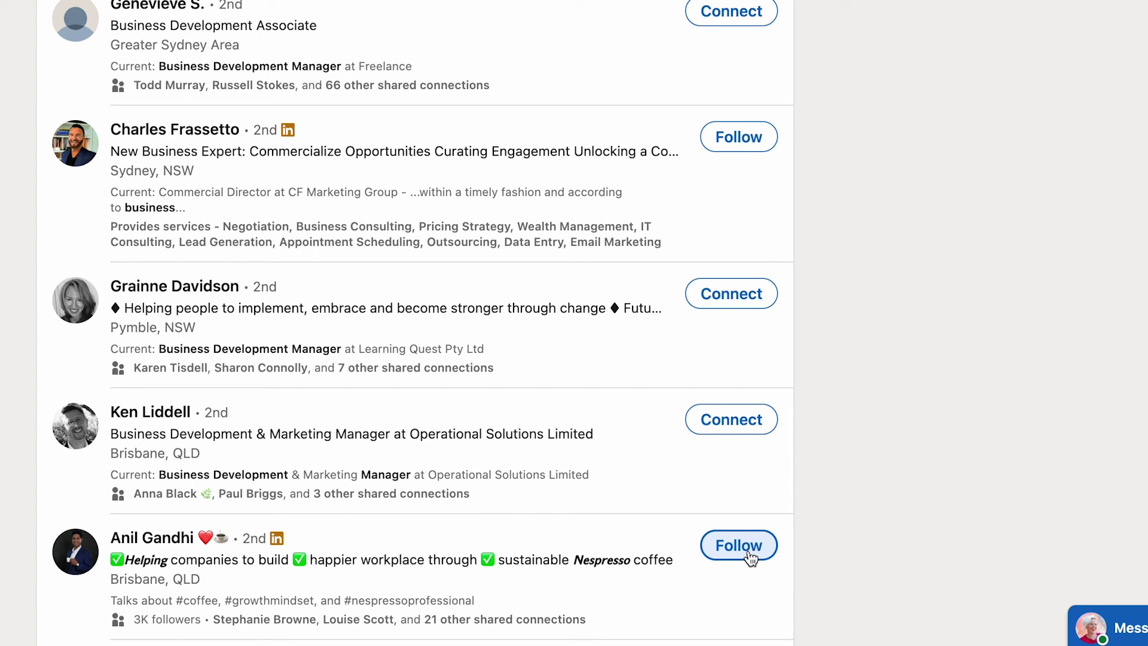
Step: Open the Brisbane Nespresso professional's profile and show its More actions
{"action": "scroll", "coordinate": [555, 553], "scroll_direction": "down", "scroll_amount": 1}
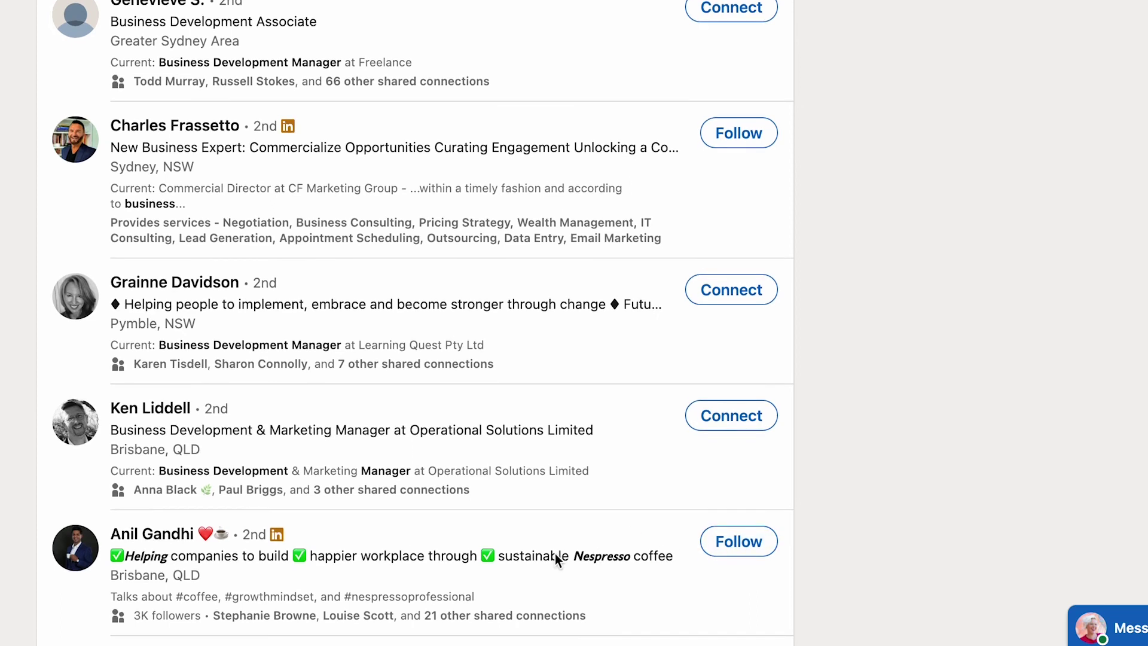
{"action": "left_click", "coordinate": [142, 536]}
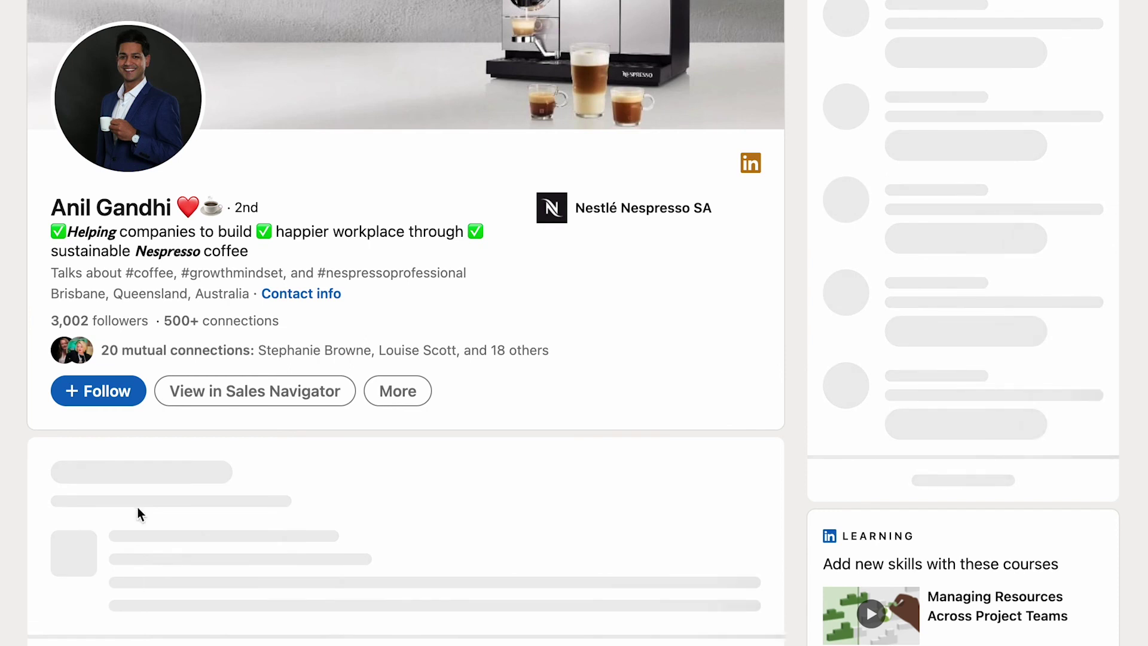
{"action": "left_click", "coordinate": [416, 400]}
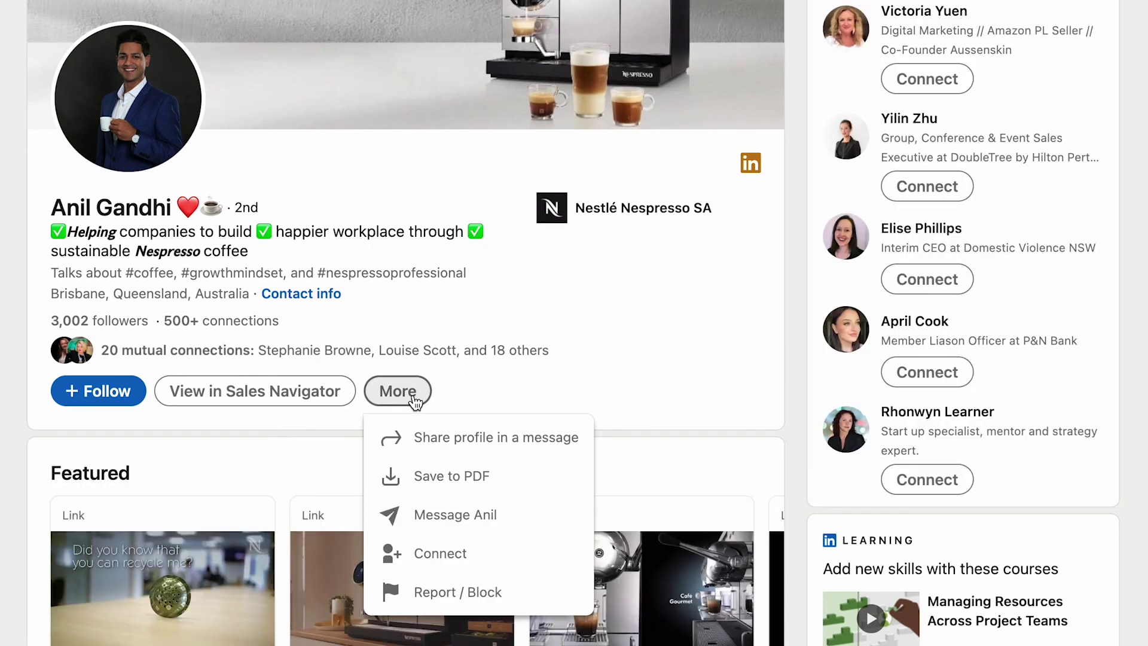